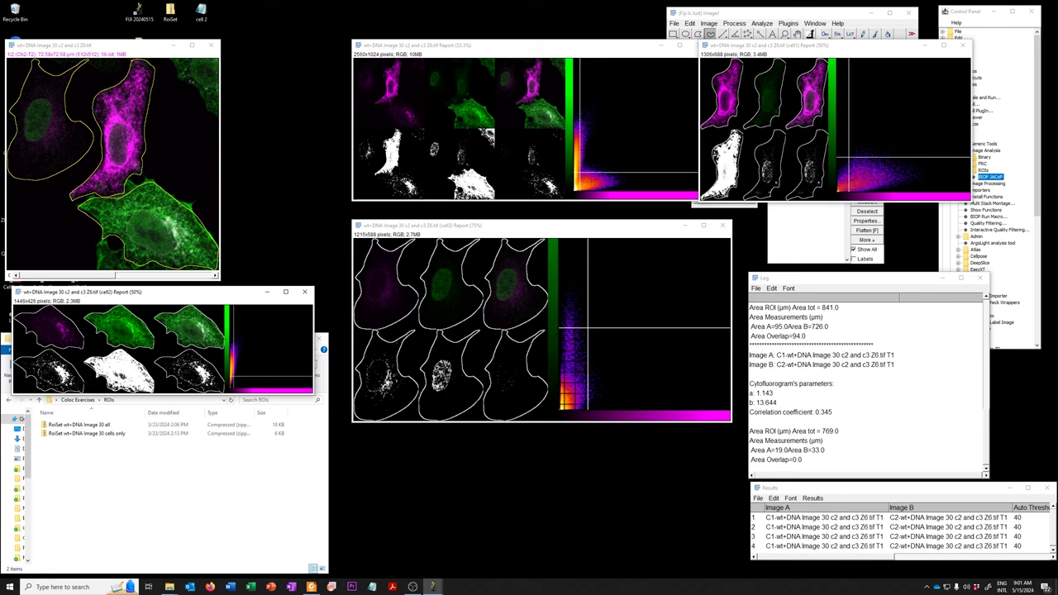
Move the cell1 report aside to reveal the ROI Manager, then bring the Log and Results windows forward.
drag(809, 53, 464, 155)
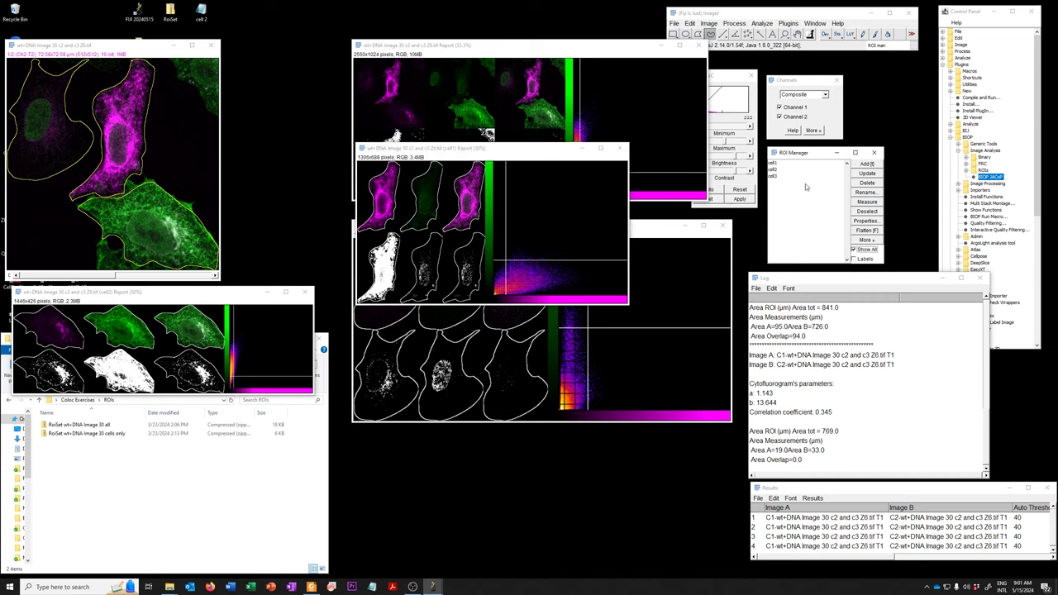
click(824, 285)
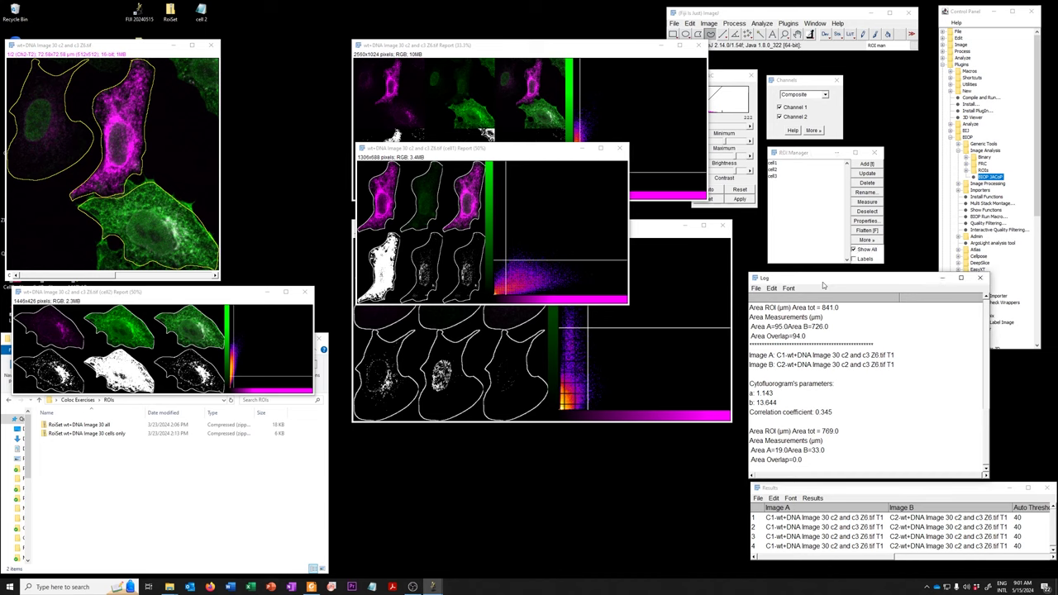
click(844, 488)
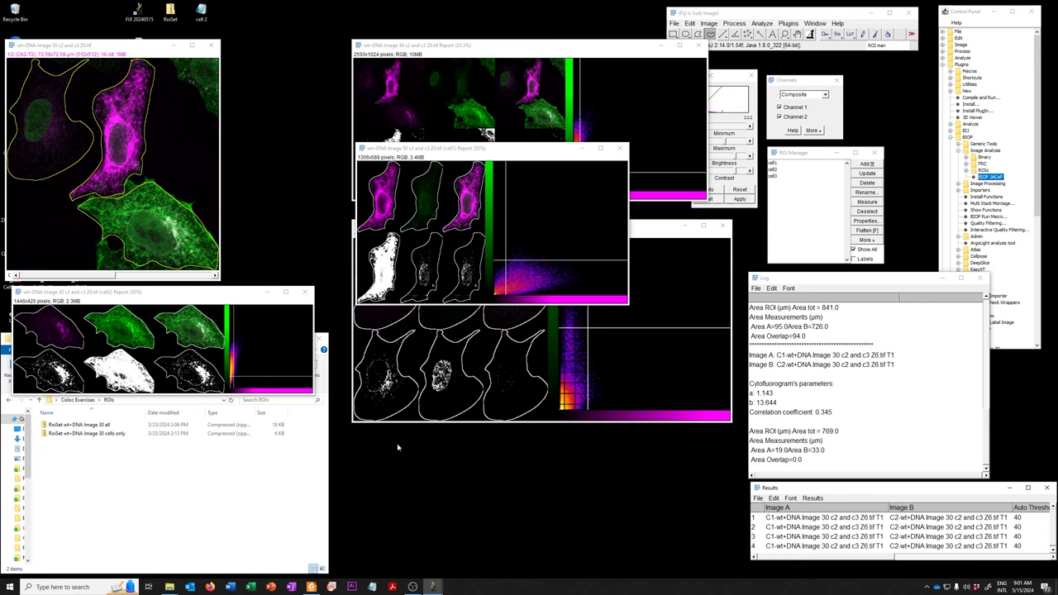
Load CleanUp.ijm from Coloc Exercises > Macros into Fiji and run it to close everything.
click(288, 486)
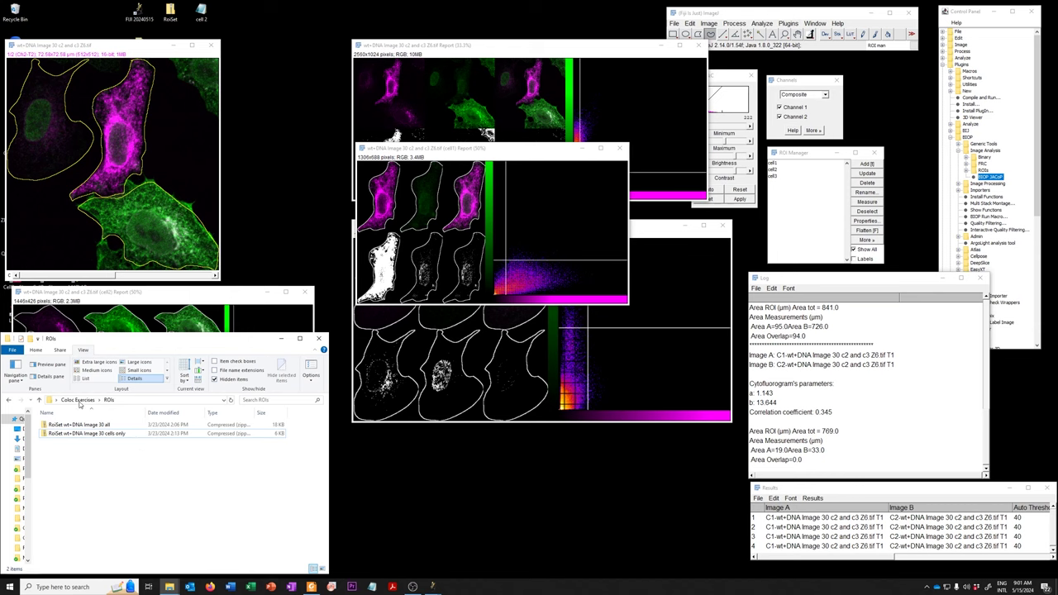
click(78, 400)
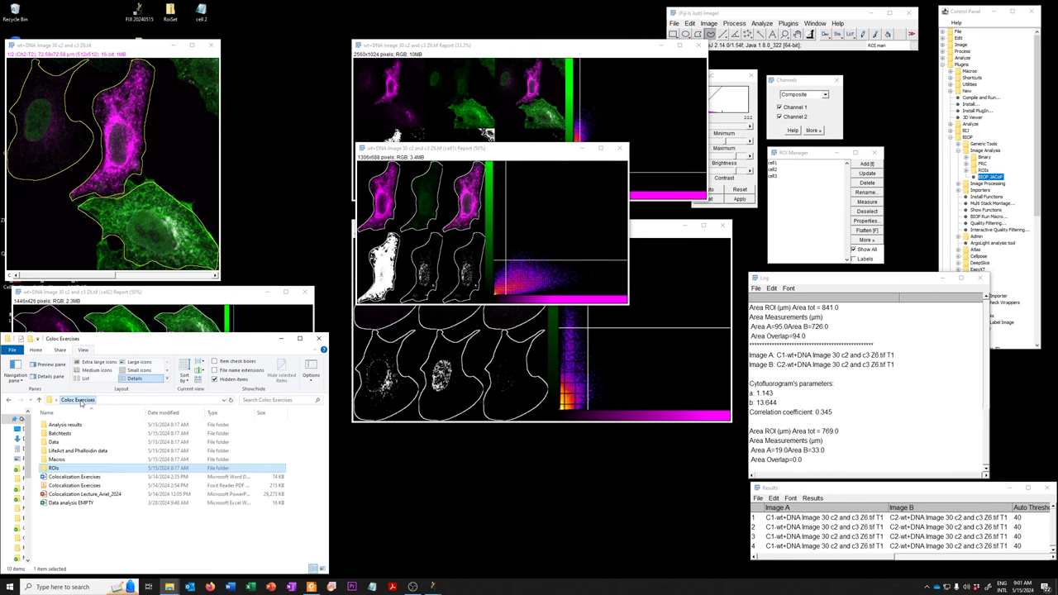
double_click(70, 460)
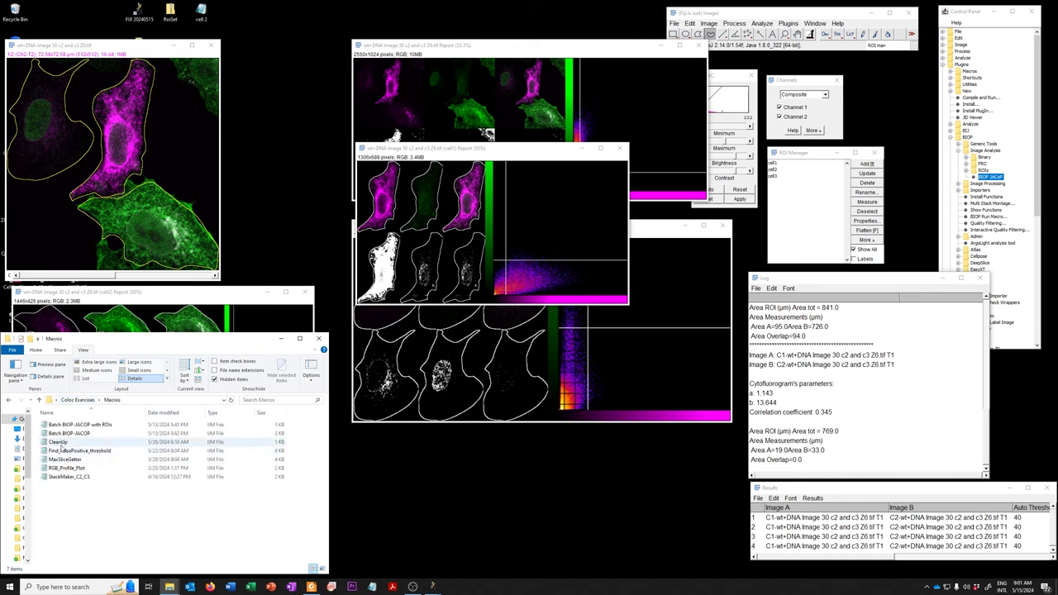
drag(60, 447, 771, 45)
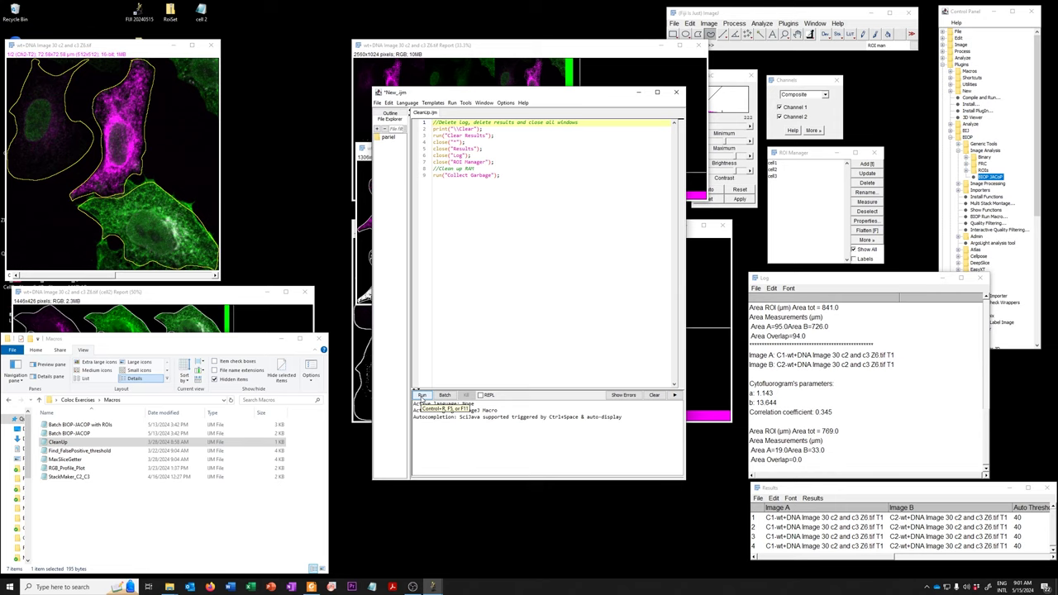
click(422, 398)
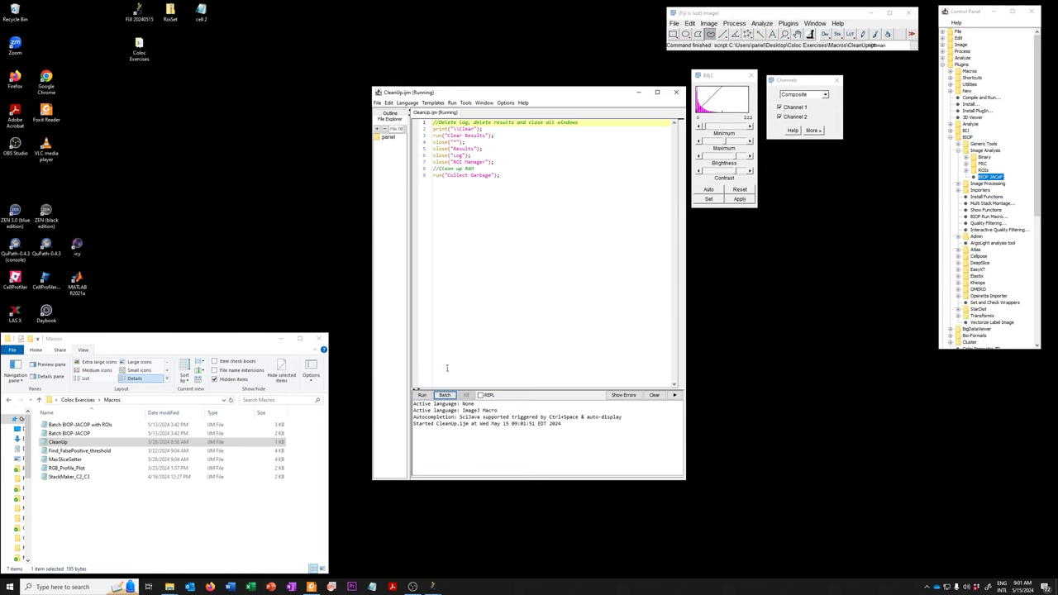
Minimize the script editor and select wt+DNA Image 30 c2 and c3 Z6 in the Data folder.
click(640, 93)
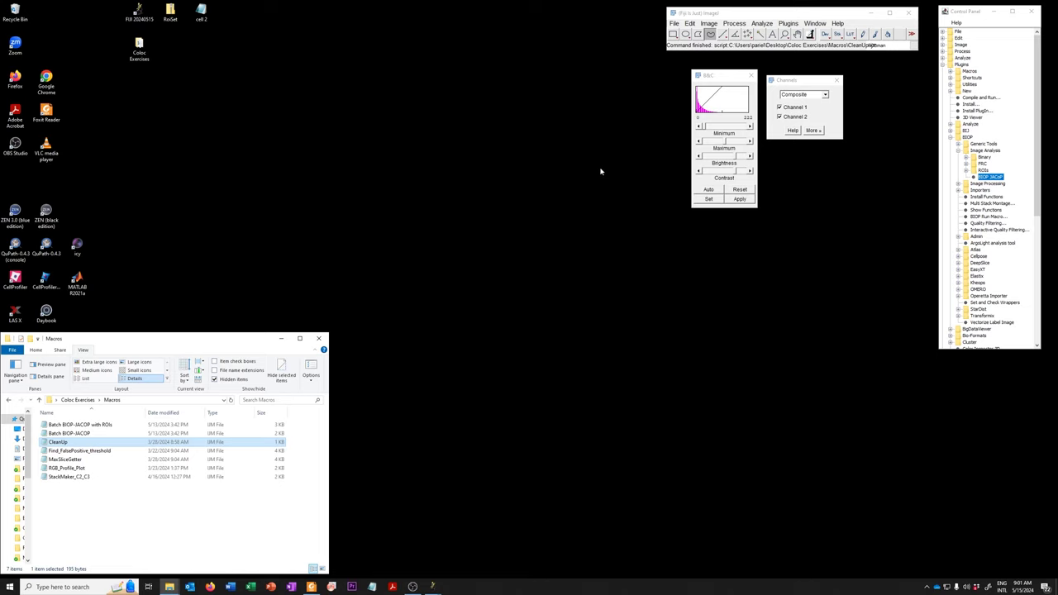
click(78, 400)
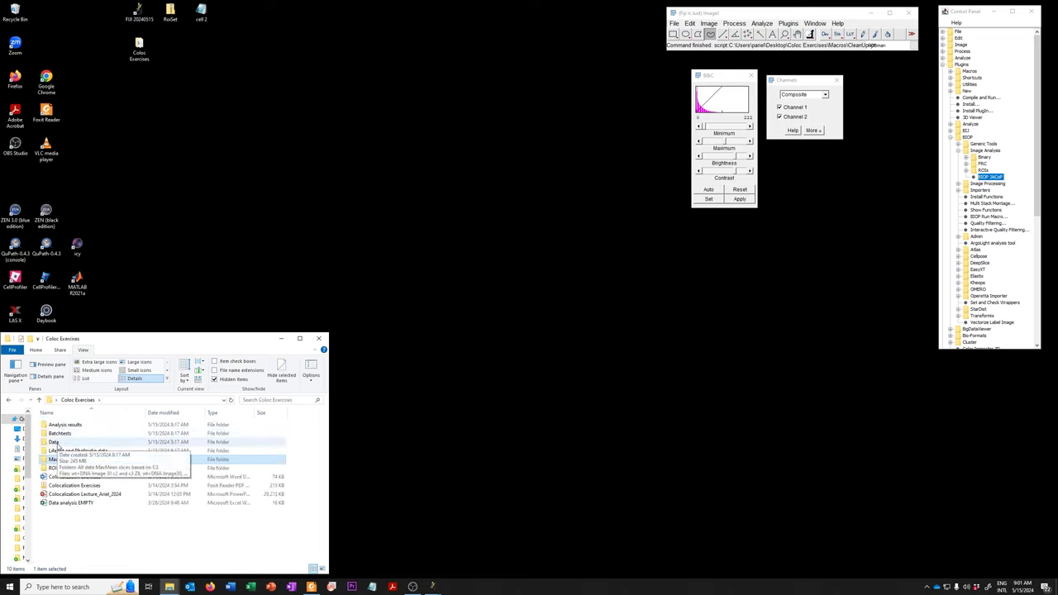
double_click(55, 442)
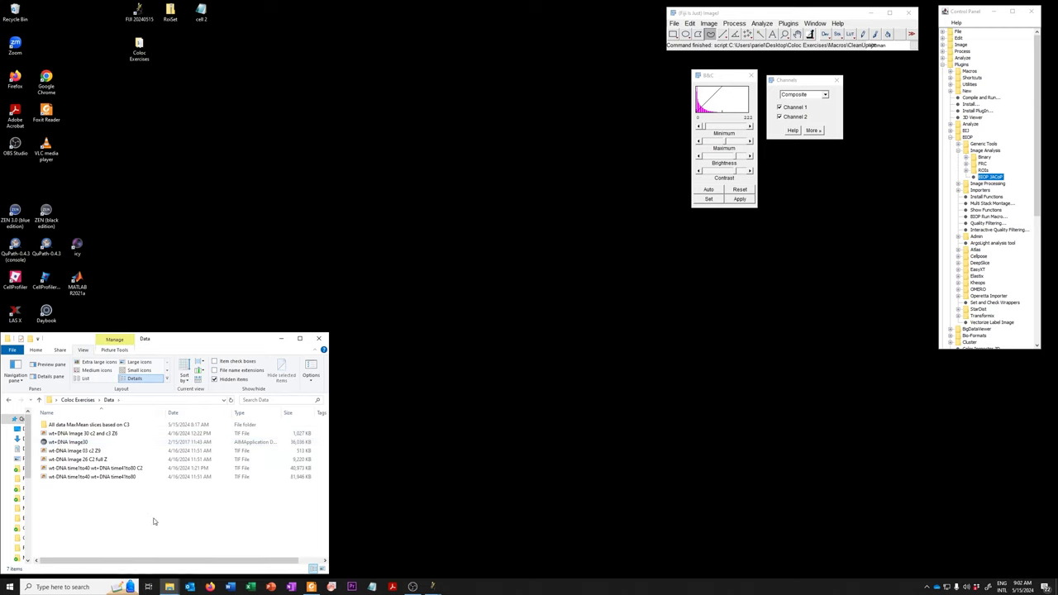
click(68, 434)
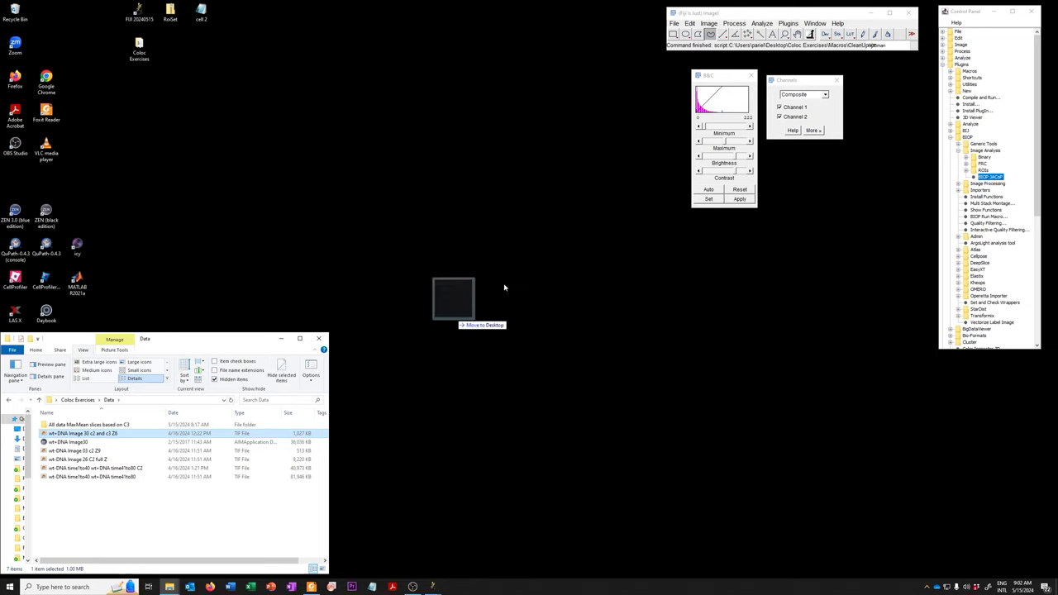
Open wt+DNA Image 30 c2 and c3 Z6.tif in Fiji and recolour its displayed channel magenta.
drag(97, 438, 711, 33)
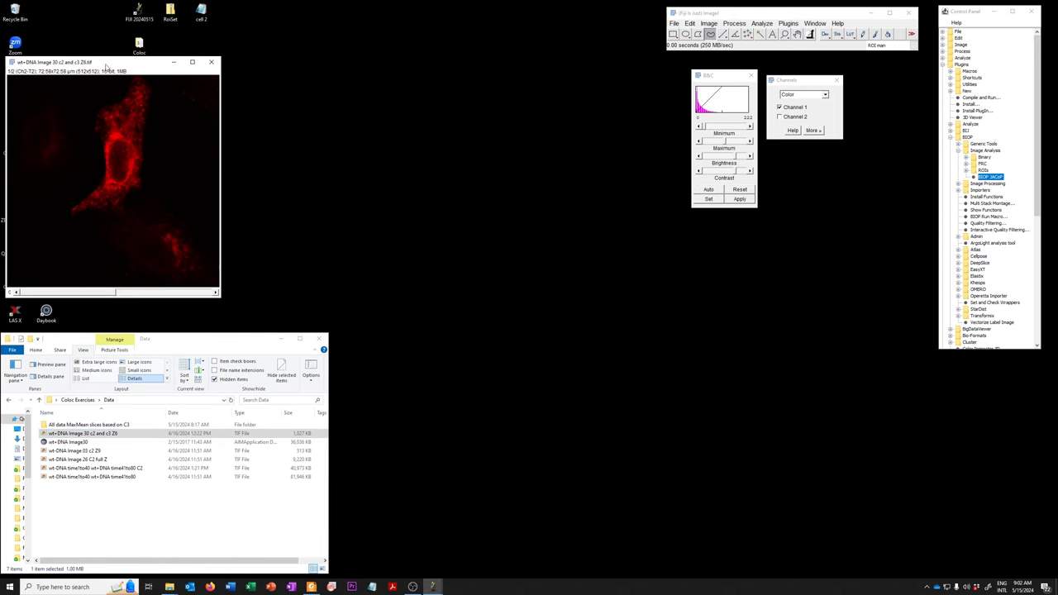
drag(107, 67, 560, 73)
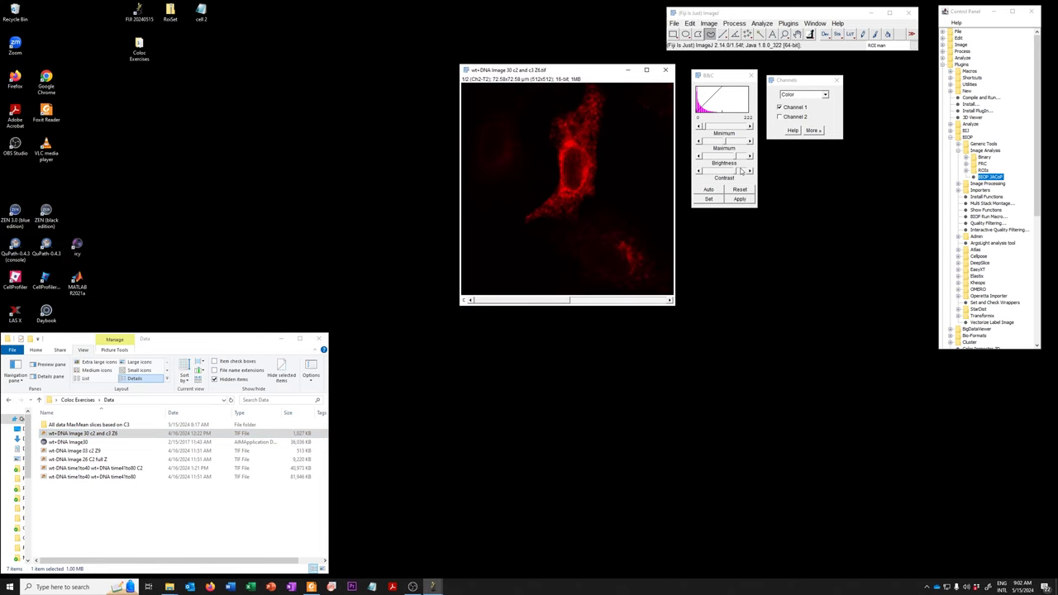
click(814, 130)
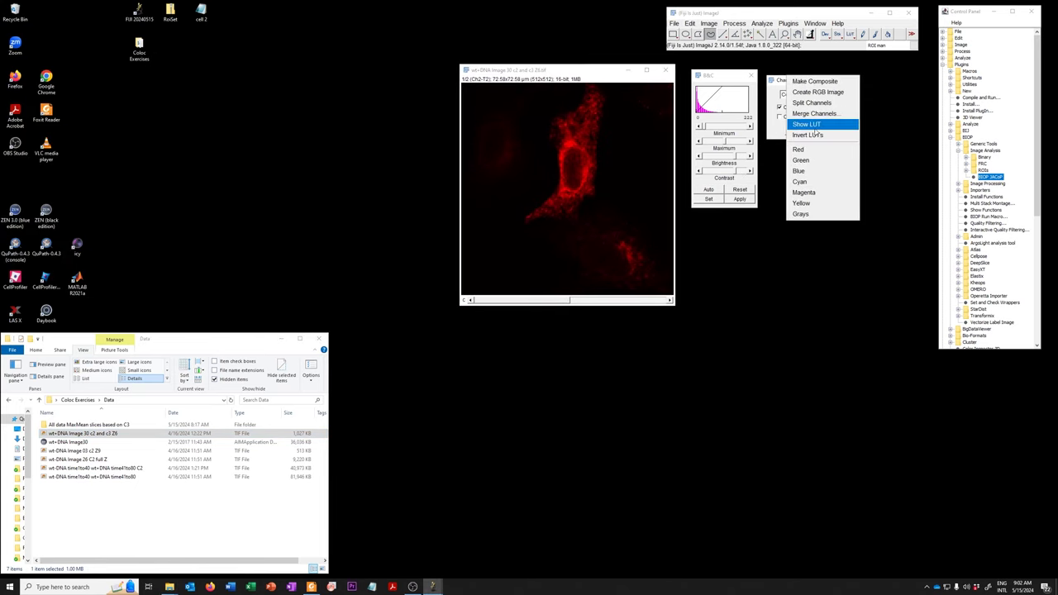
click(815, 192)
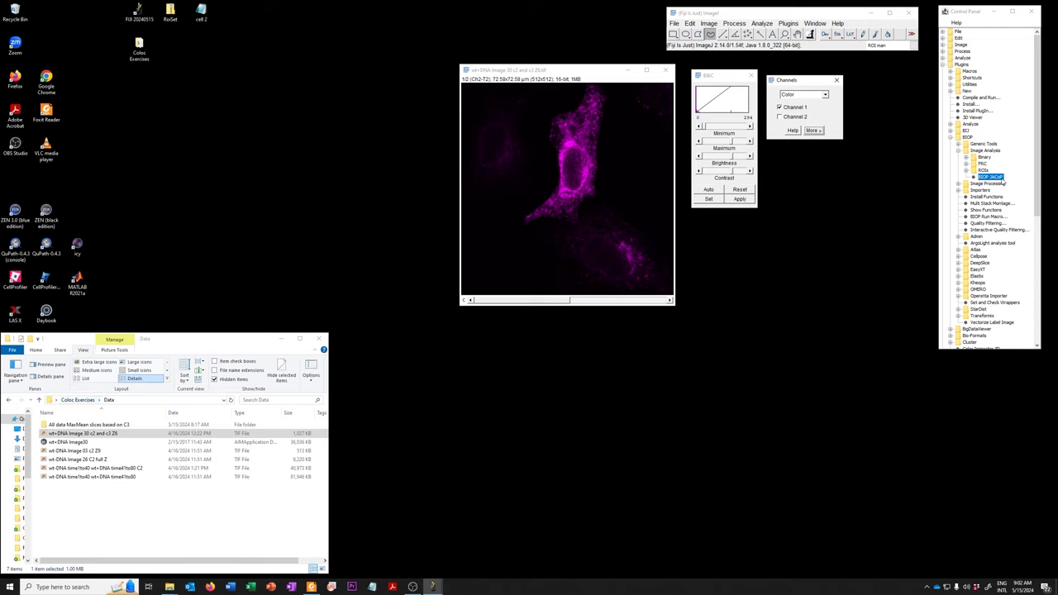
Load the RoiSet wt+DNA Image 30 all archive from the ROIs folder and show all outlines.
click(76, 402)
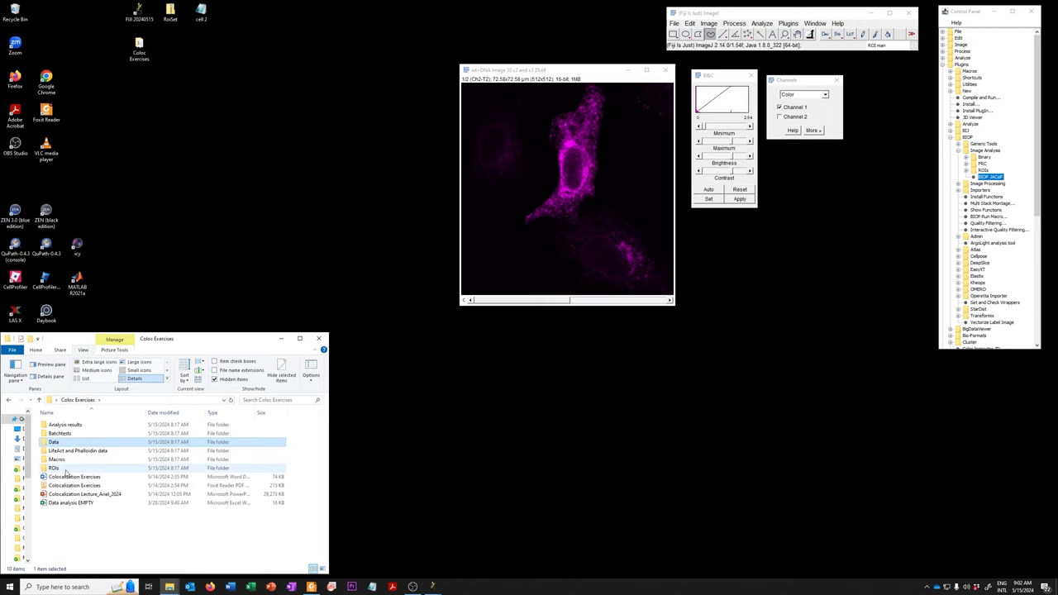
double_click(64, 470)
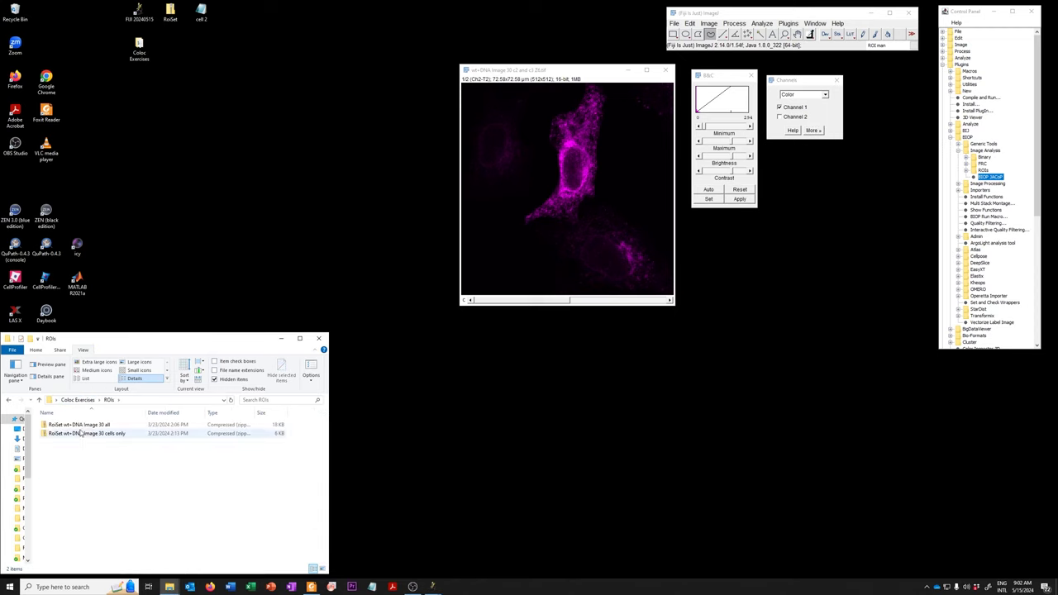
click(82, 427)
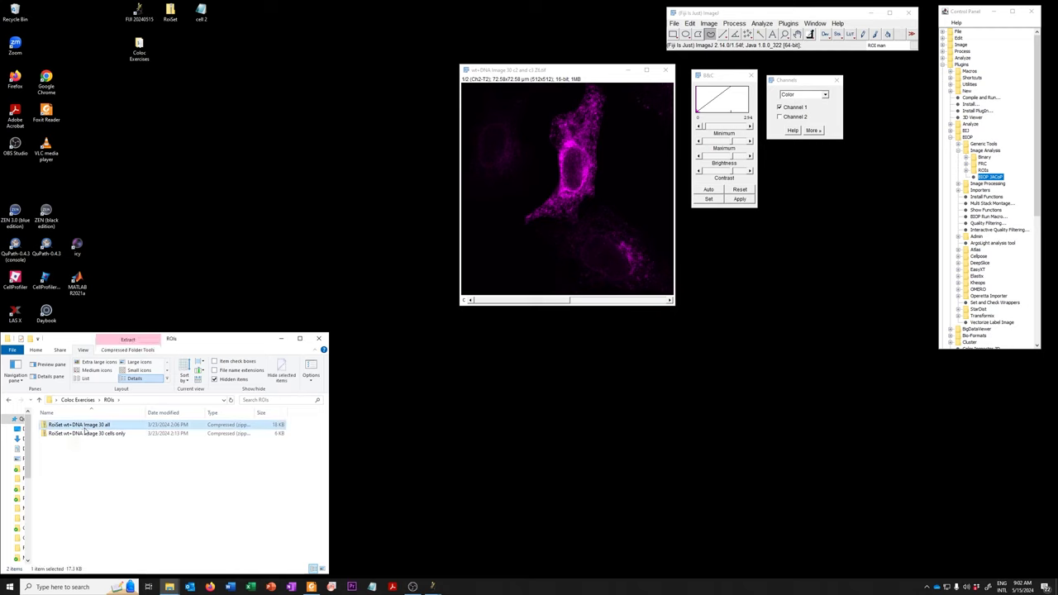
drag(85, 431, 744, 33)
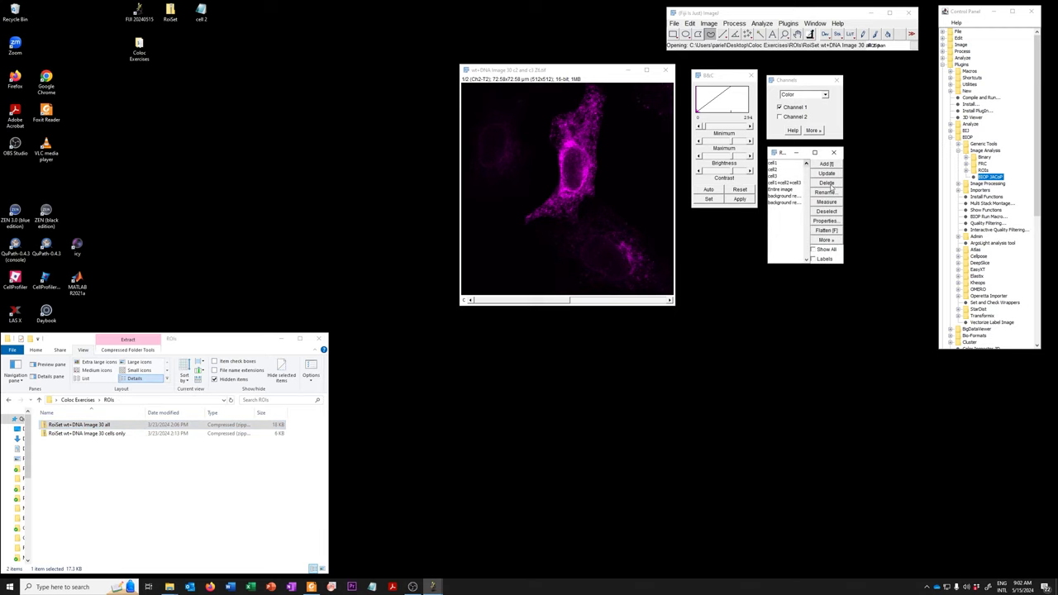
drag(844, 186, 910, 184)
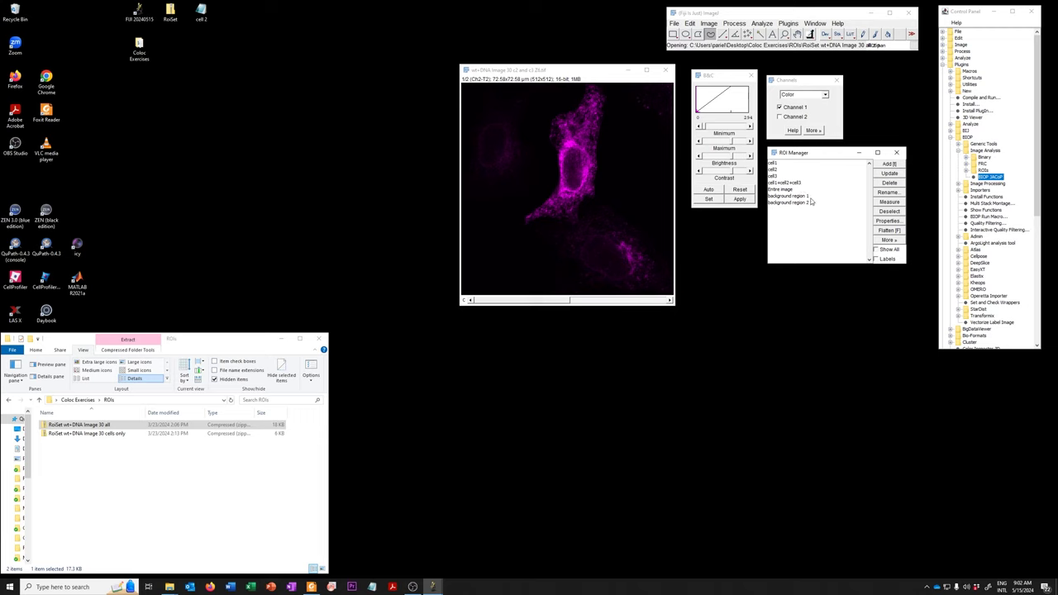
click(890, 251)
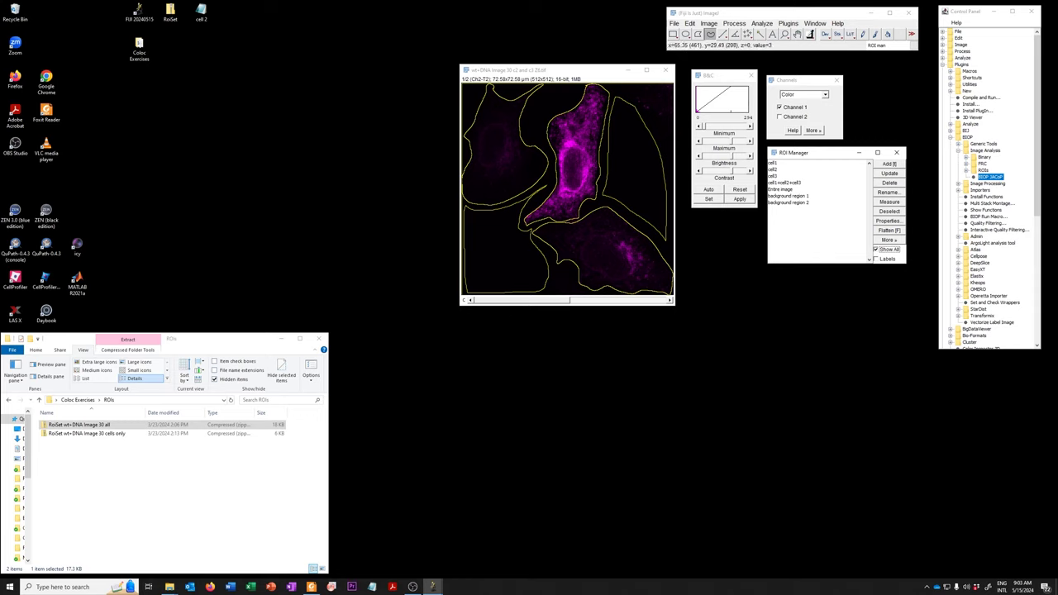
Run BIOP JACoP on all ROIs with Pearson's, Spearman rank and Manders coefficients enabled.
double_click(998, 181)
mouse_move(518, 74)
mouse_down()
mouse_move(688, 161)
mouse_move(804, 282)
mouse_up()
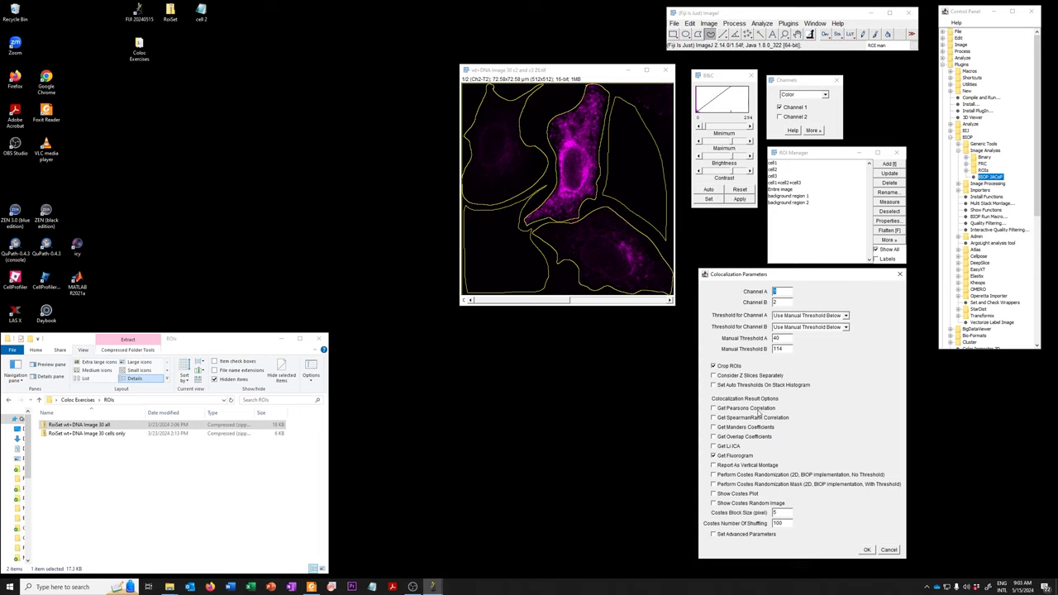
click(759, 408)
click(758, 418)
click(762, 427)
click(866, 550)
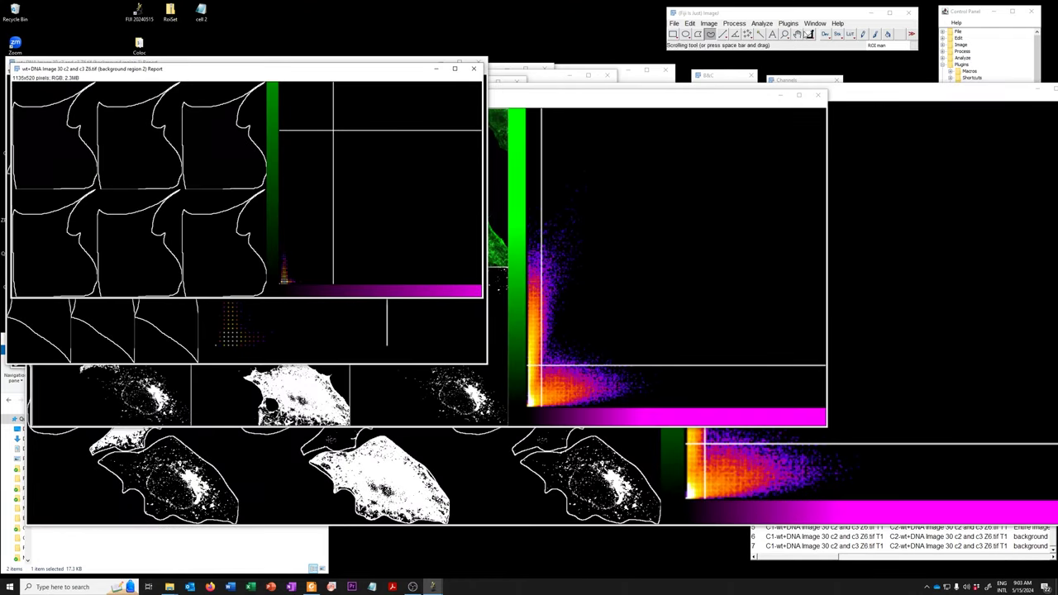
Tile all windows, shift the background region reports, and enlarge the Results table centrally.
click(817, 25)
click(819, 76)
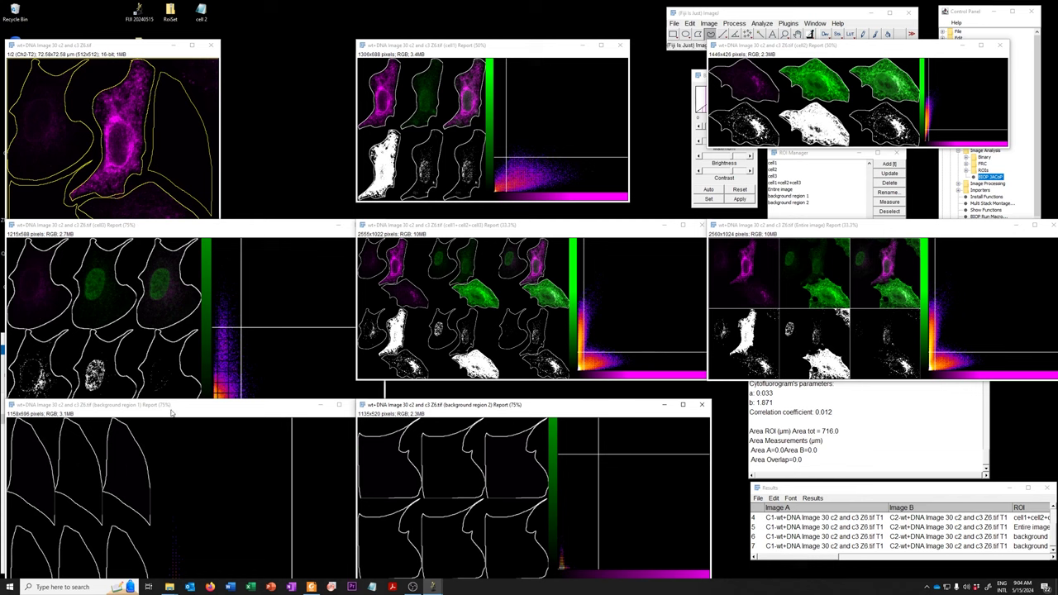
drag(172, 407, 177, 348)
drag(485, 408, 502, 326)
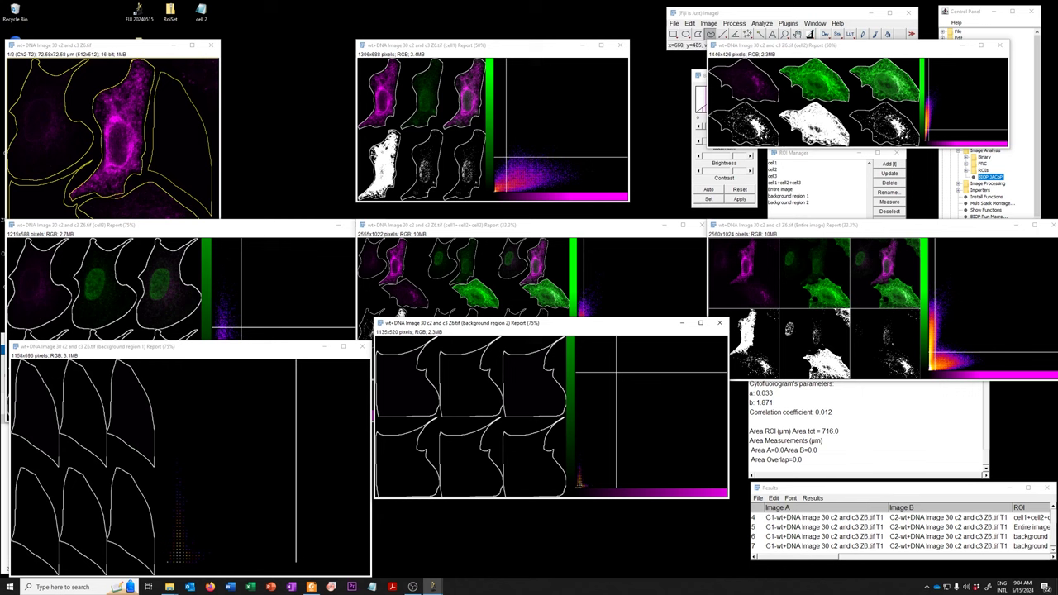
drag(503, 329, 497, 419)
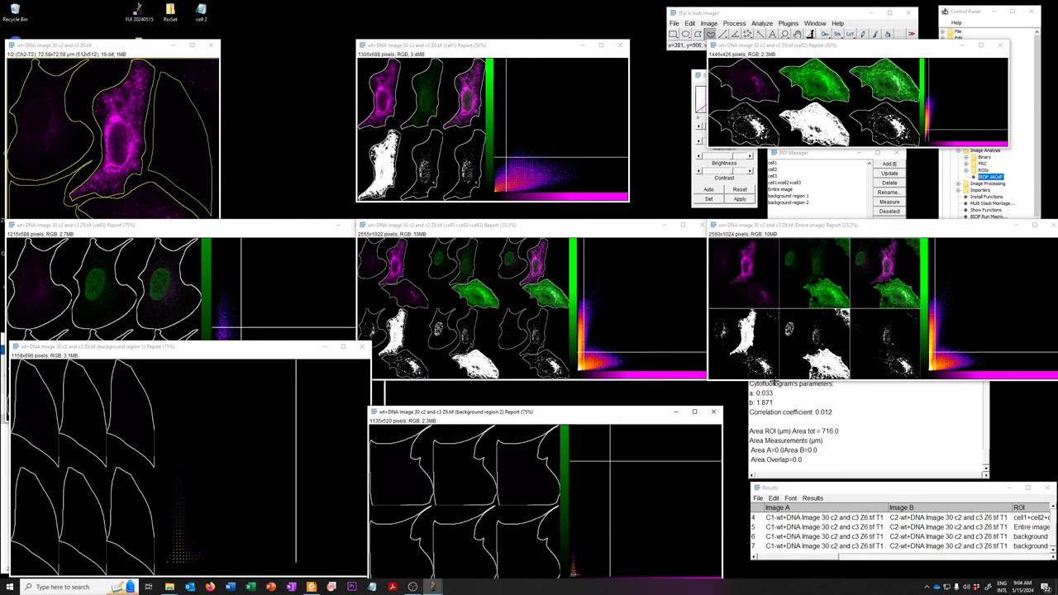
drag(821, 493, 502, 316)
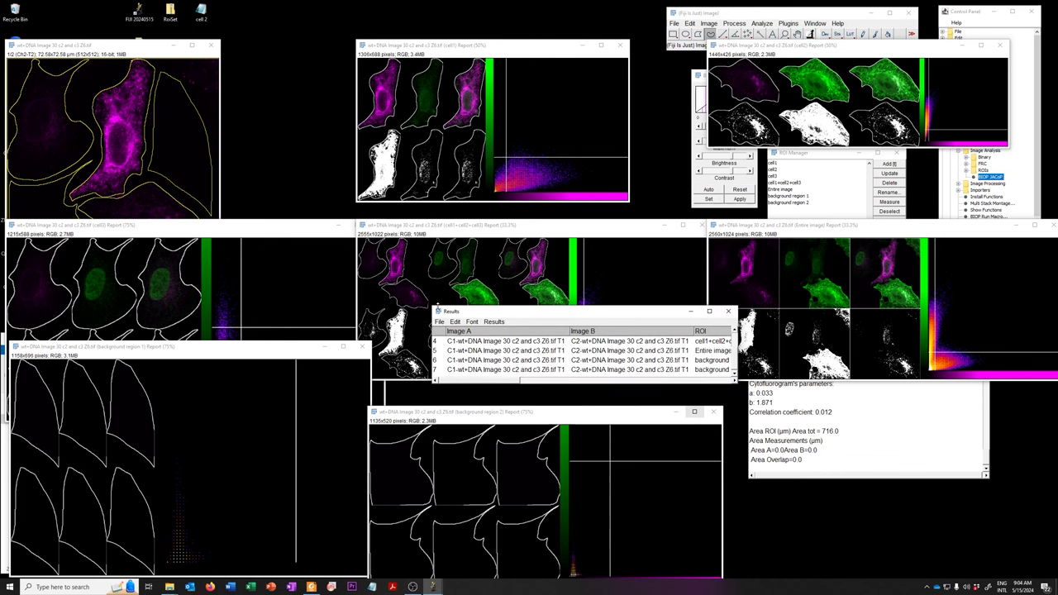
drag(317, 94, 258, 76)
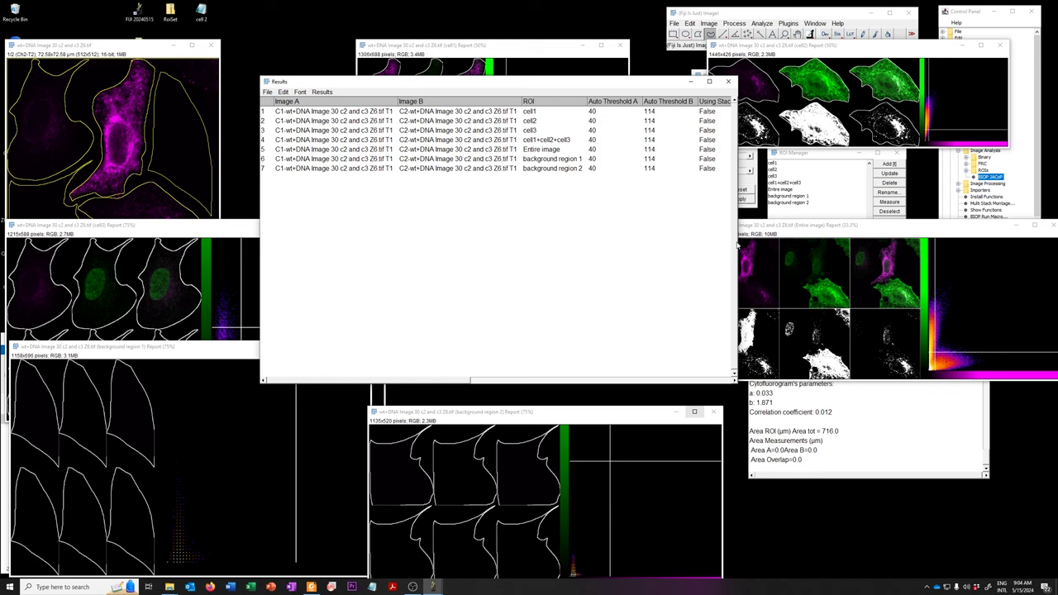
Widen the Results table to show all coefficient columns and select the cell1–cell3 rows.
drag(736, 243, 1009, 205)
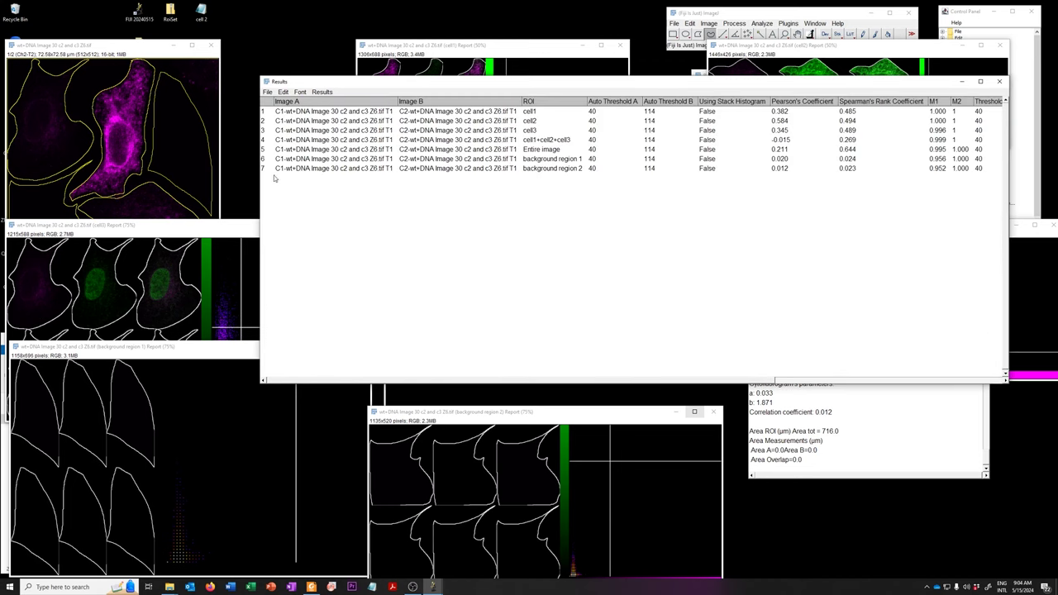
drag(261, 176, 15, 169)
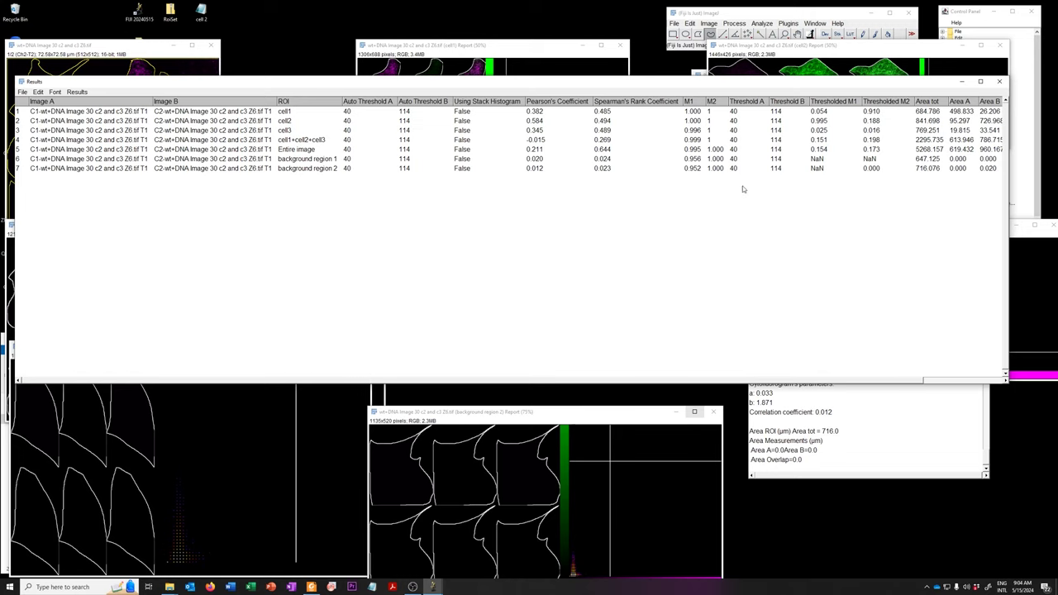
drag(522, 83, 565, 125)
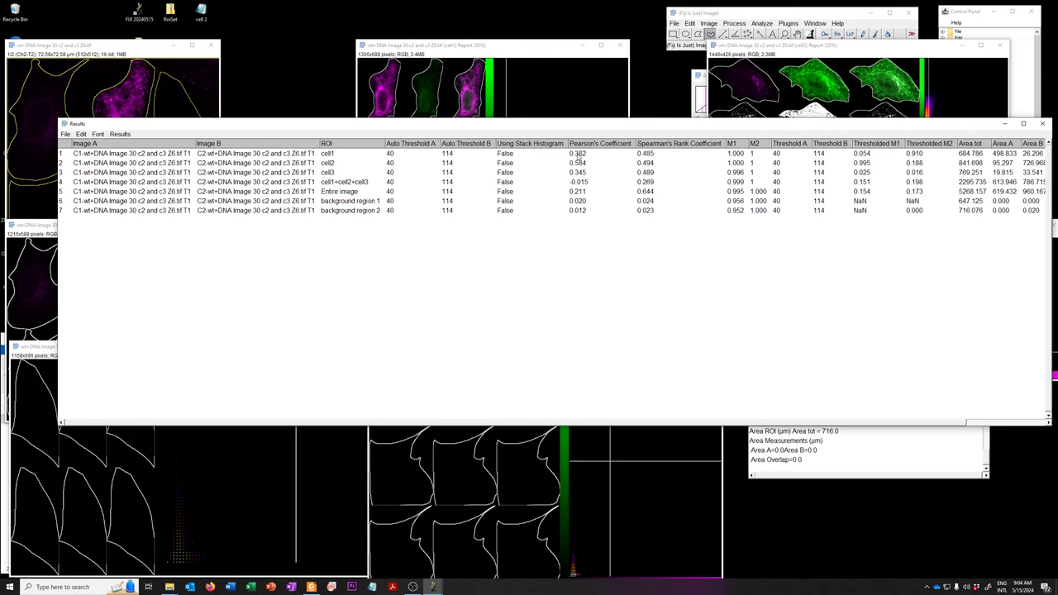
drag(579, 156, 576, 173)
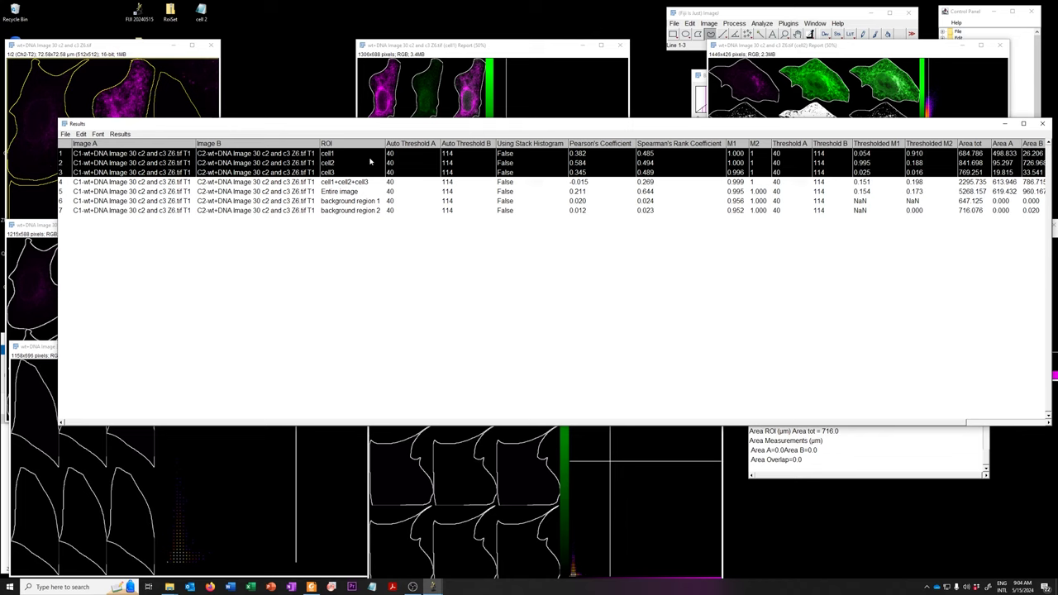
click(592, 183)
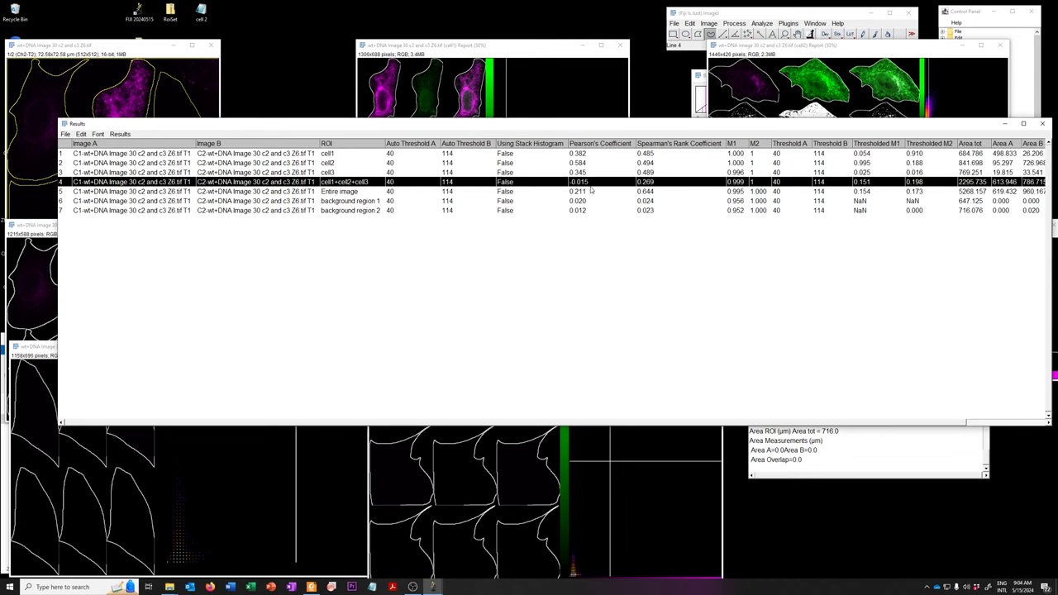
click(592, 192)
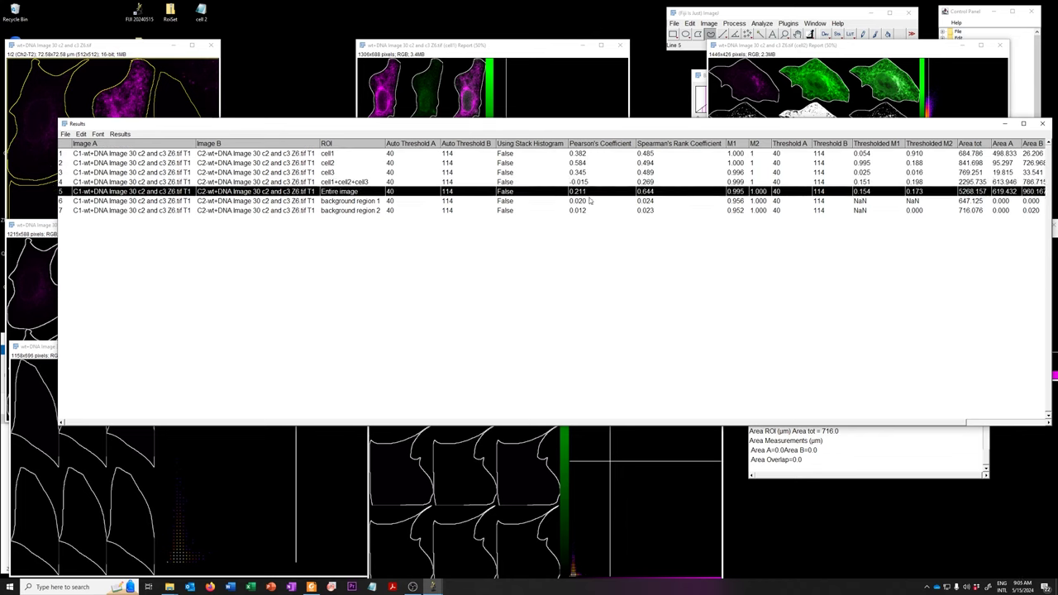
drag(588, 204, 588, 212)
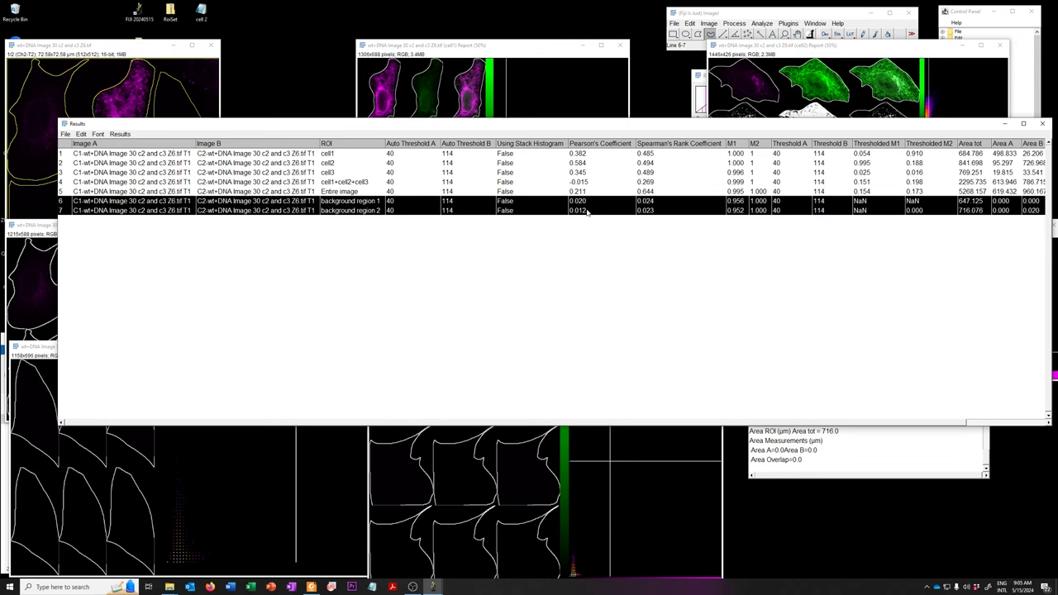